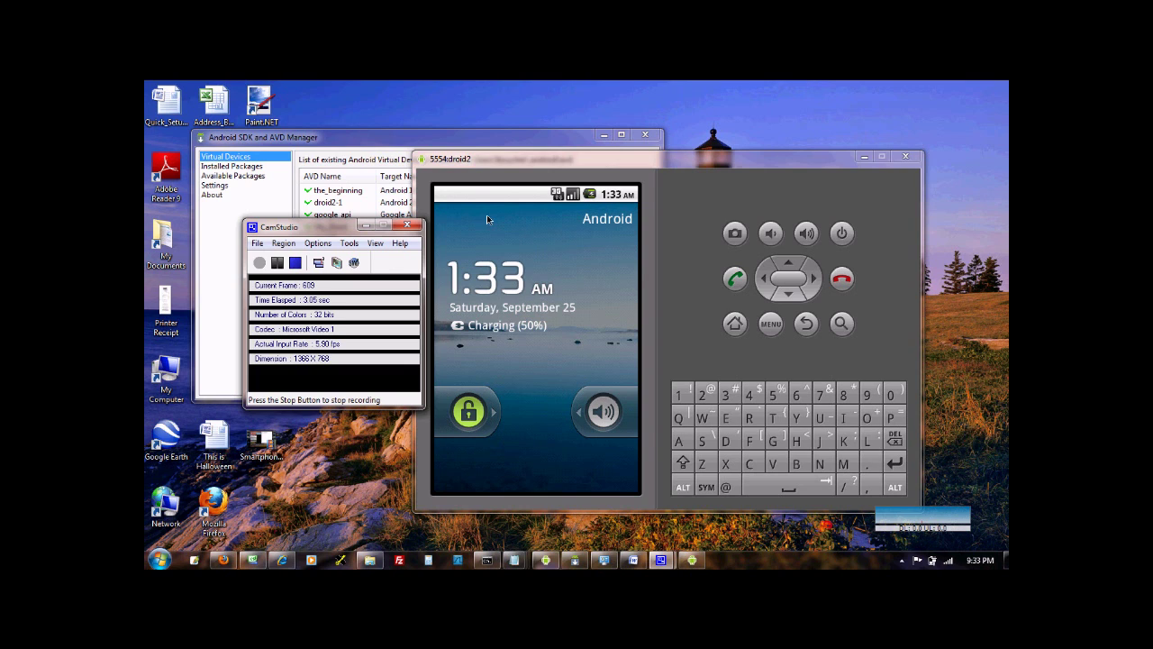
# - Unlock the emulated phone with the slider and open the app drawer
pyautogui.click(493, 164)
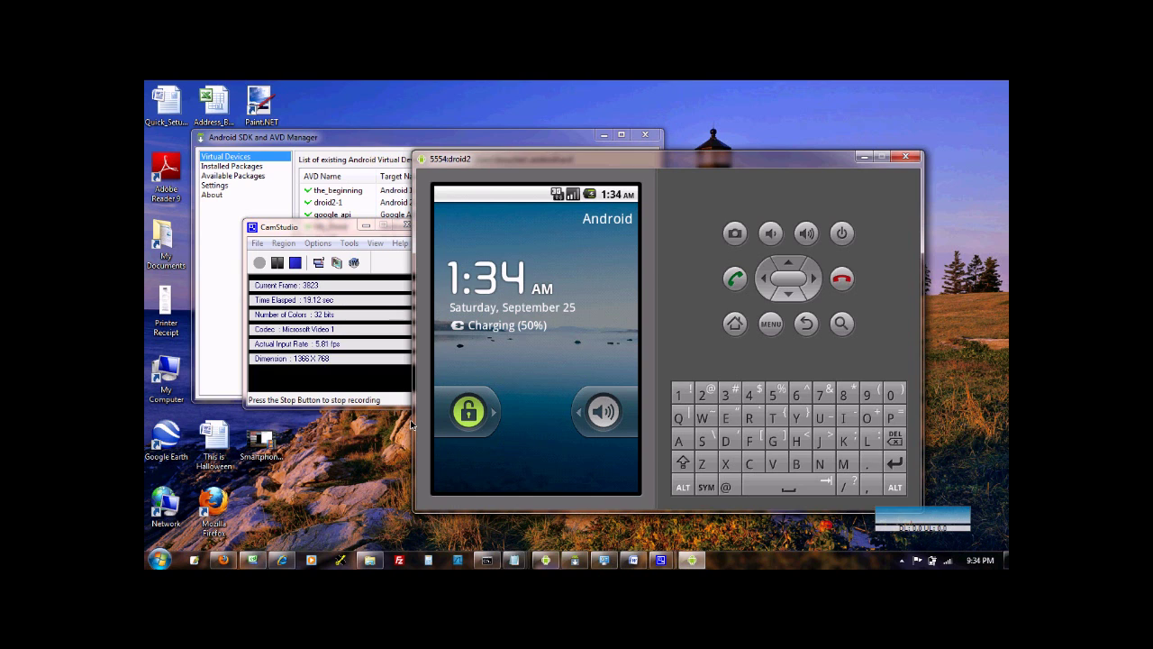
pyautogui.moveTo(467, 415); pyautogui.dragTo(634, 420)
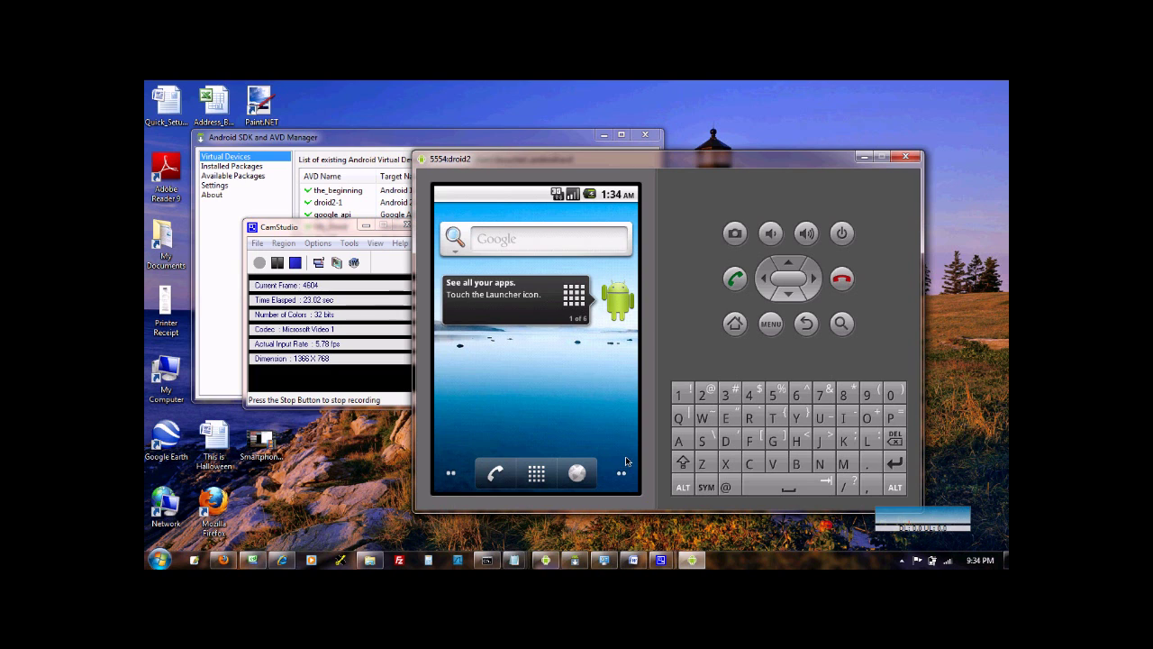
pyautogui.click(535, 474)
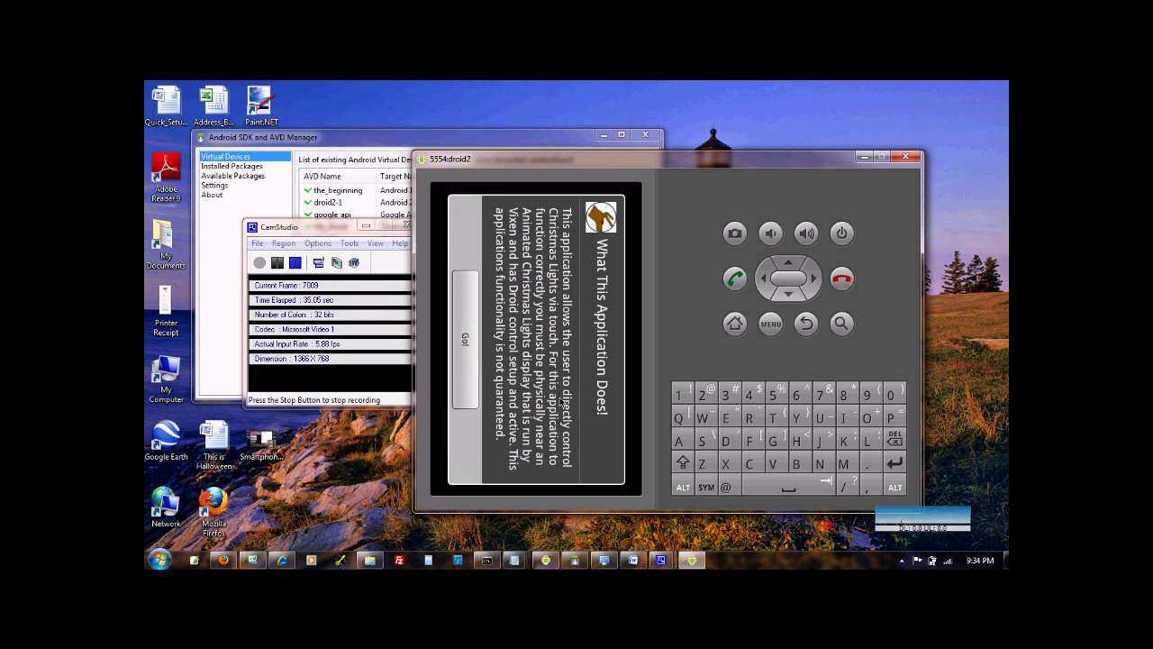
# - Tap Go! on the Christmas Lights intro, then bring the project Documents folder forward
pyautogui.click(470, 355)
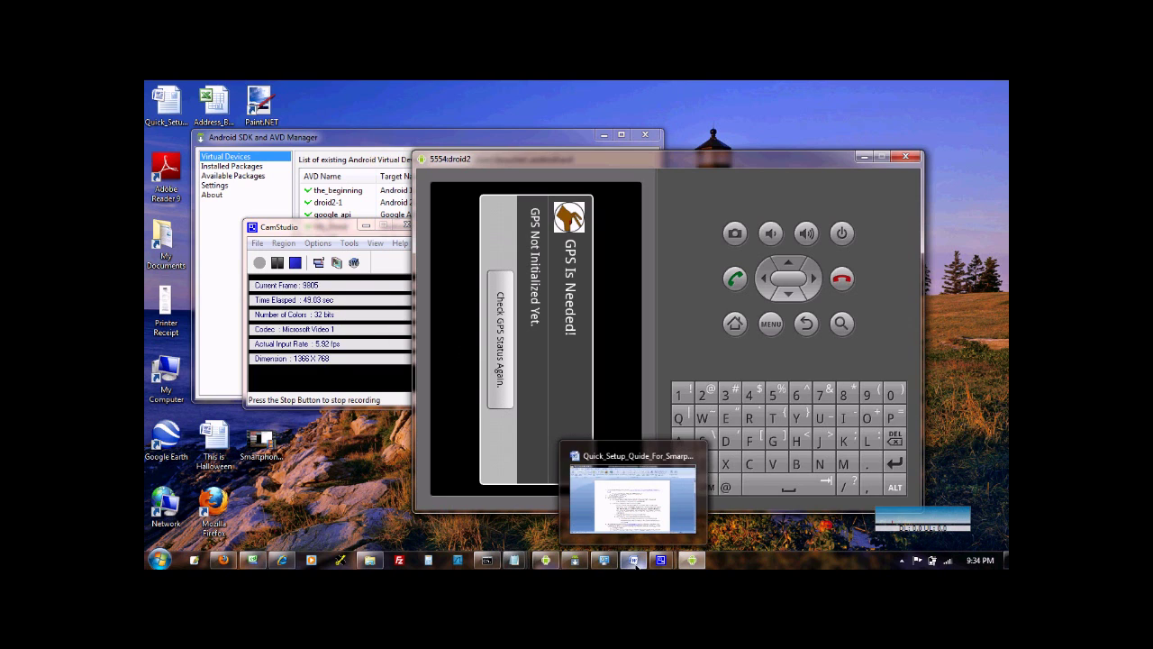
pyautogui.click(377, 564)
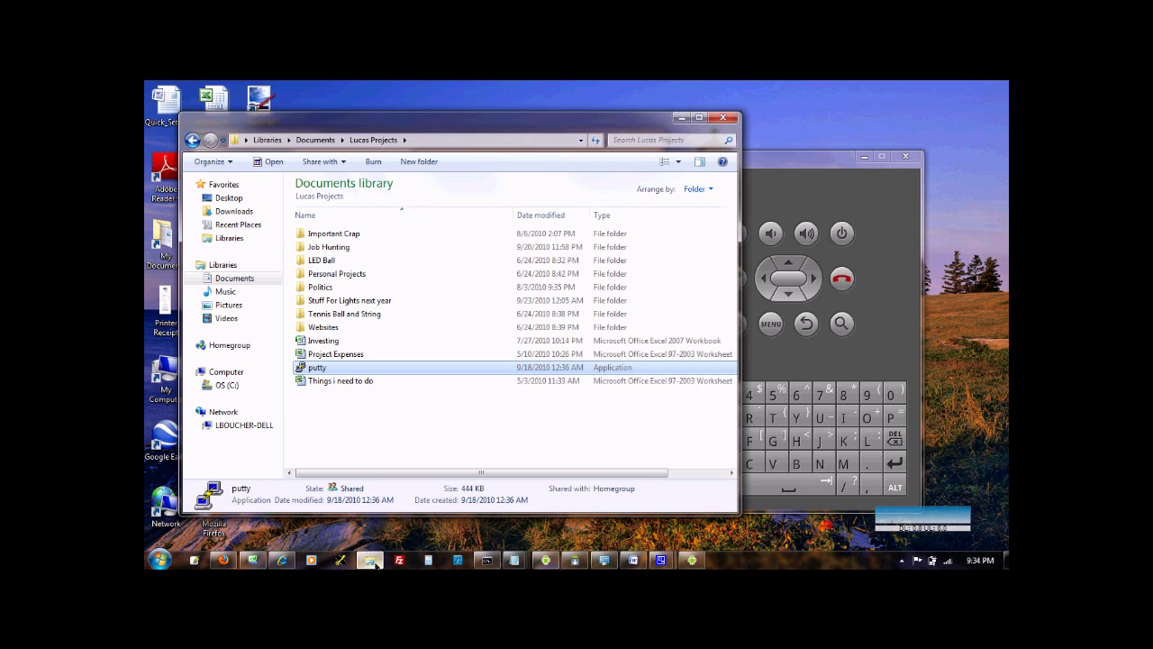
# - Launch PuTTY and copy the geo fix line from the droid_location_map notes
pyautogui.doubleClick(313, 368)
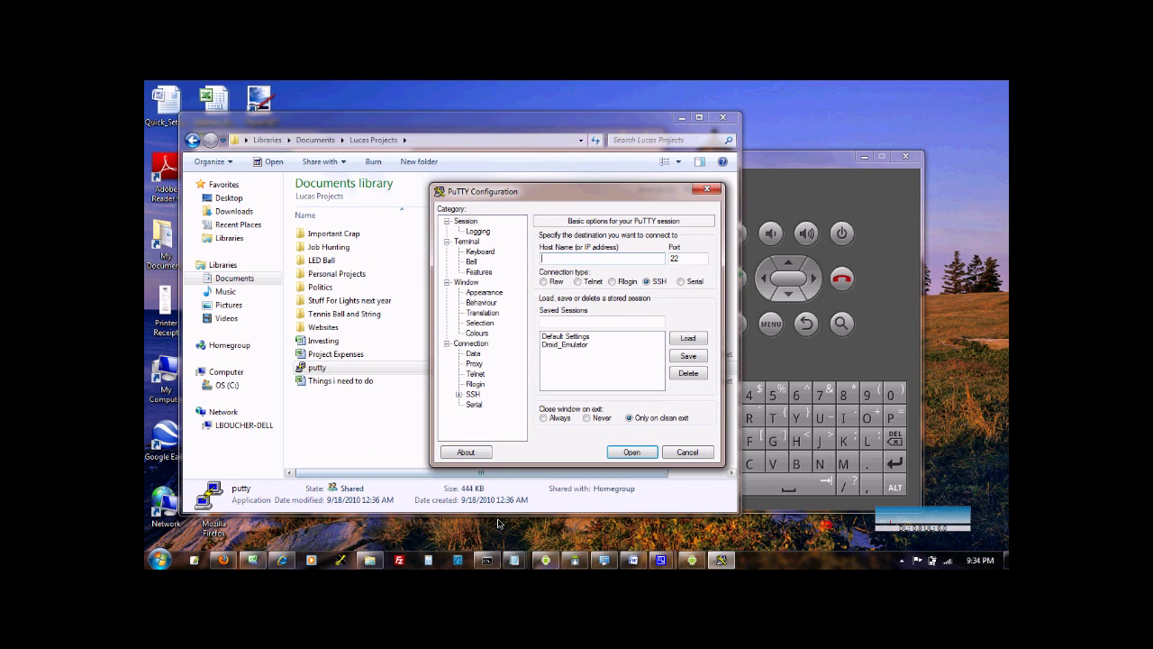
pyautogui.click(515, 558)
pyautogui.click(656, 514)
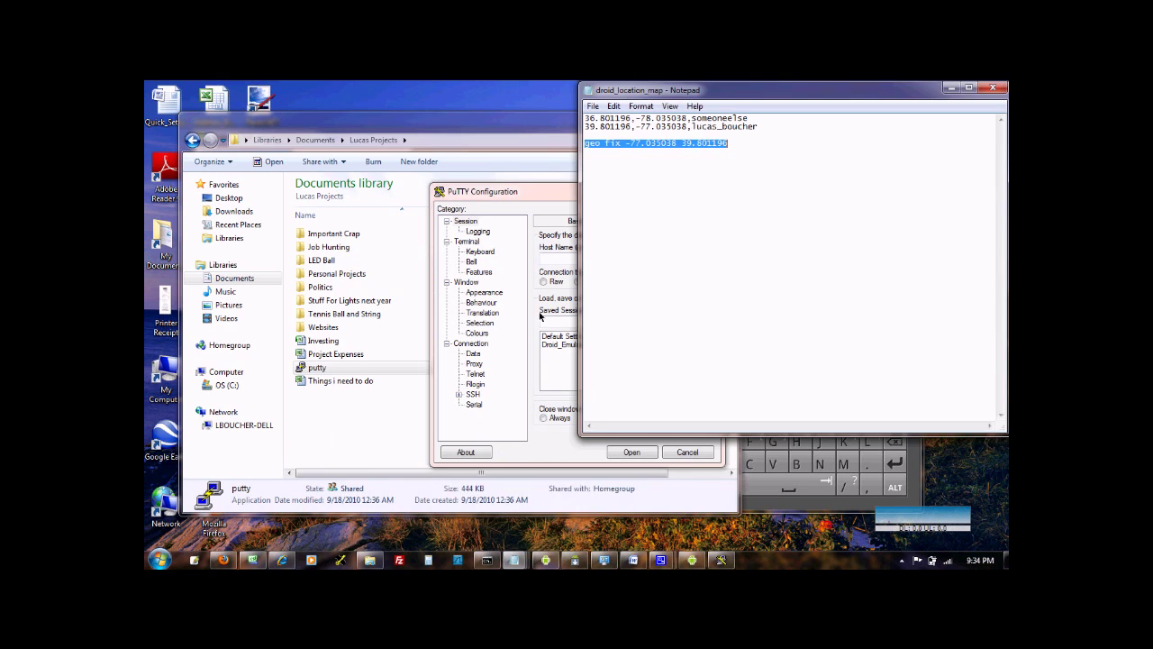
pyautogui.rightClick(655, 151)
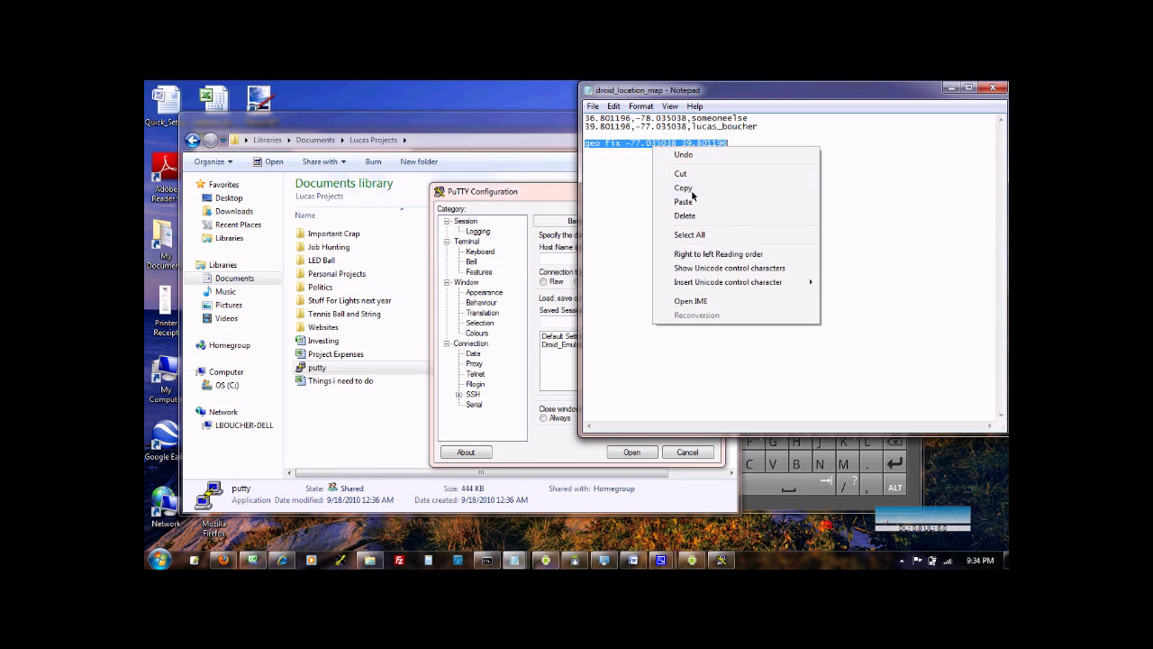
pyautogui.click(691, 191)
# - Load the Droid_Emulator saved session and connect to localhost port 5554
pyautogui.click(566, 205)
pyautogui.click(601, 345)
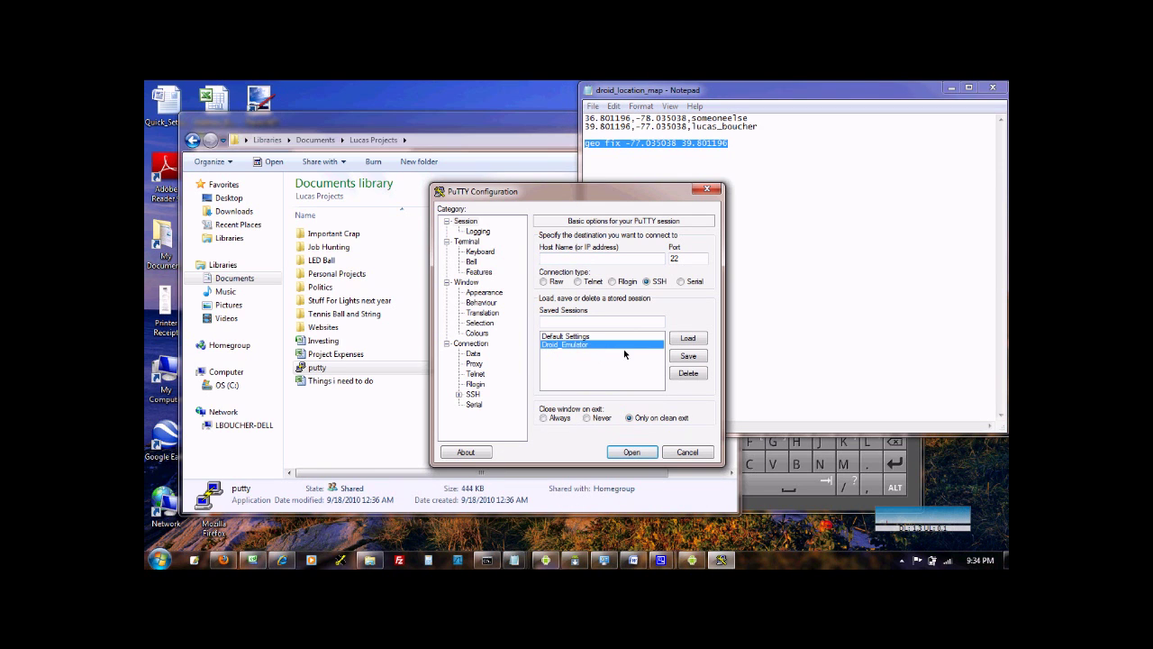
pyautogui.click(687, 338)
pyautogui.click(639, 451)
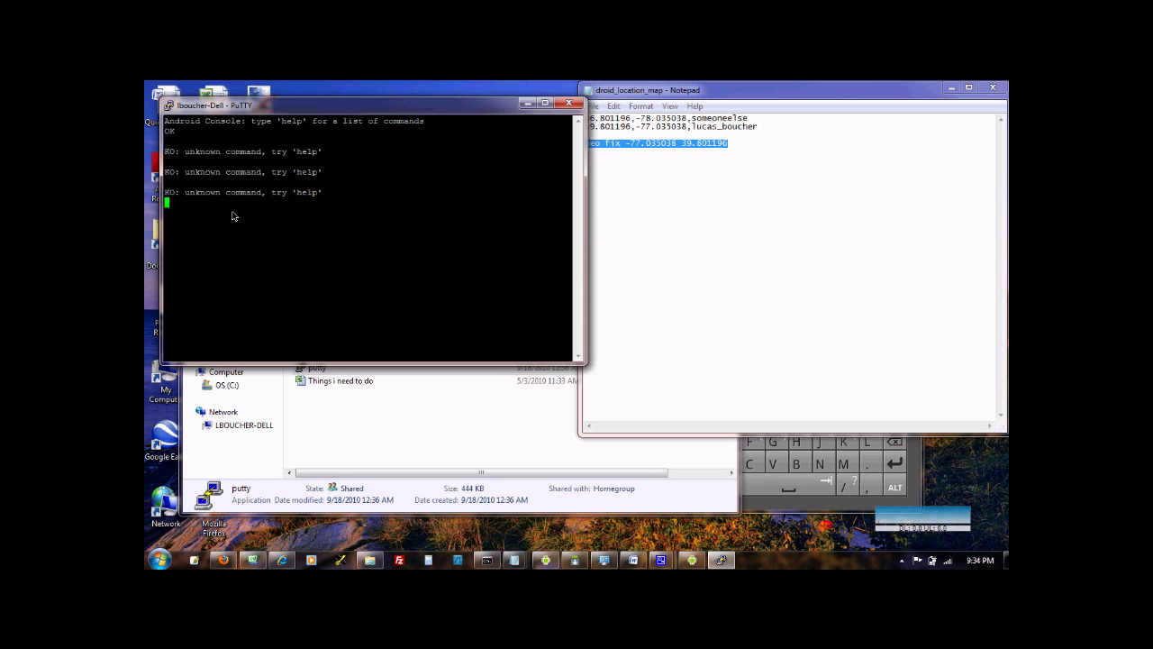
# - Paste and run 'geo fix -77.035038 39.801196' in the console, then close the location notes
pyautogui.rightClick(232, 214)
pyautogui.press('Return')
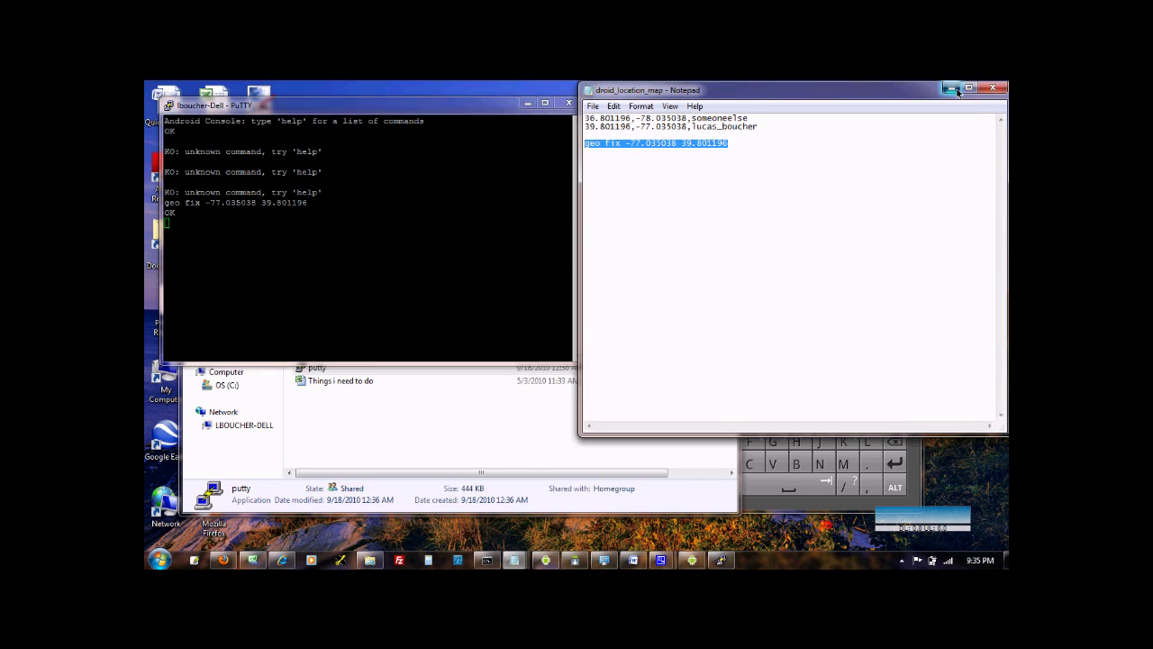
pyautogui.click(991, 88)
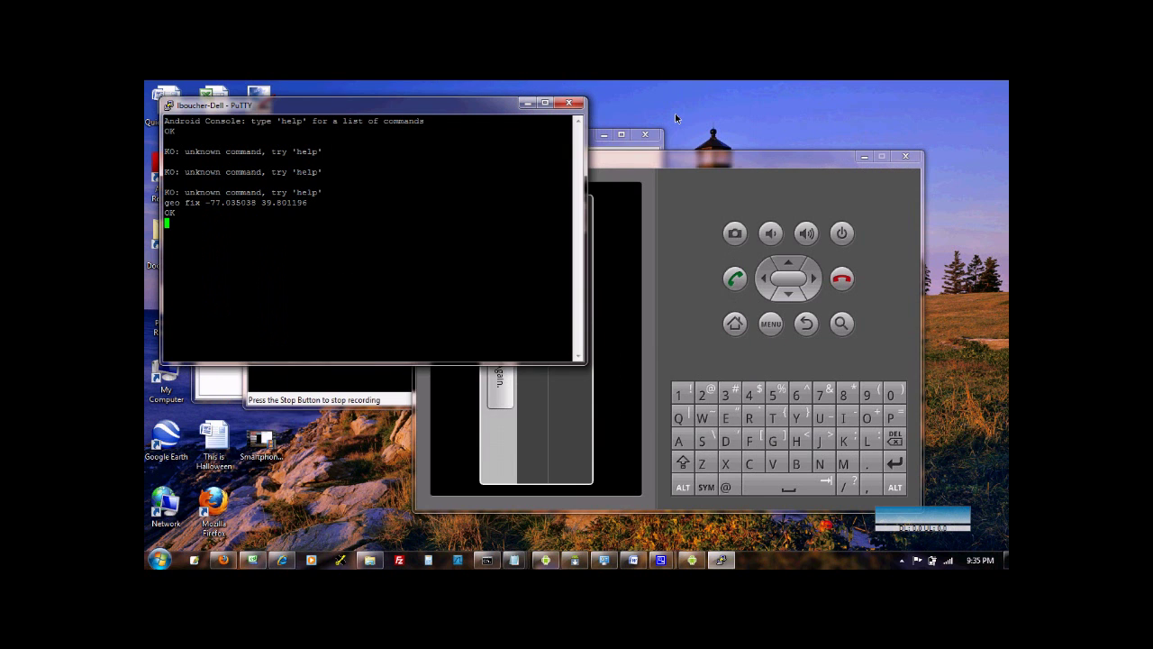
# - Choose 'Check GPS Status Again' in the Christmas Lights app to reach the house photo
pyautogui.click(682, 157)
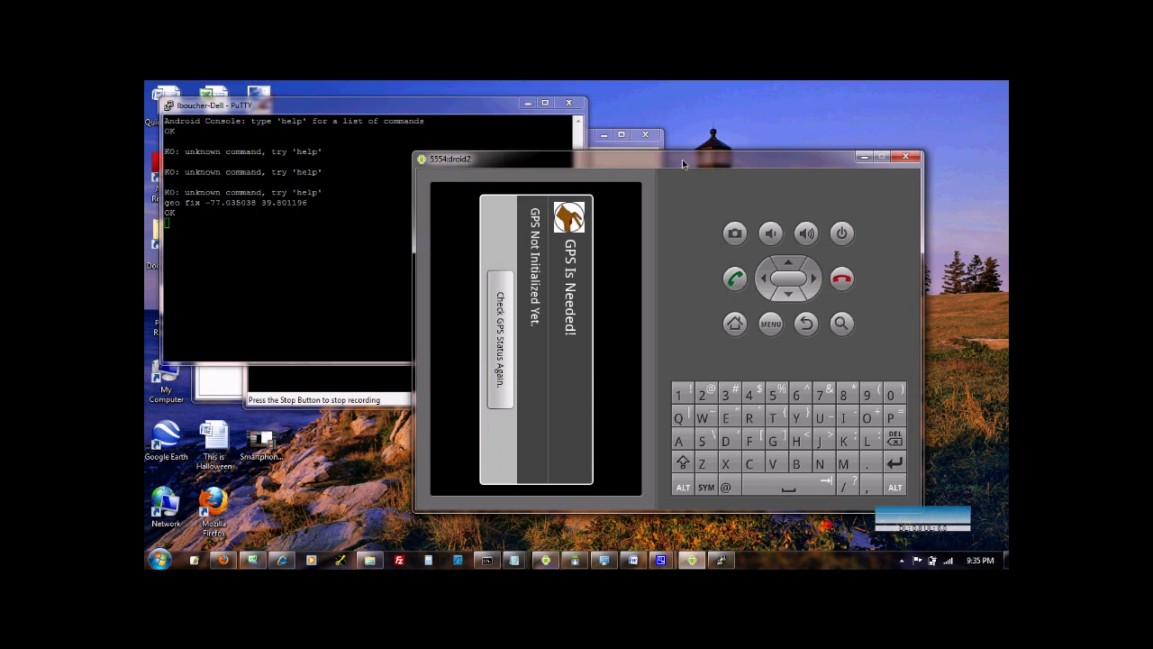
pyautogui.click(500, 345)
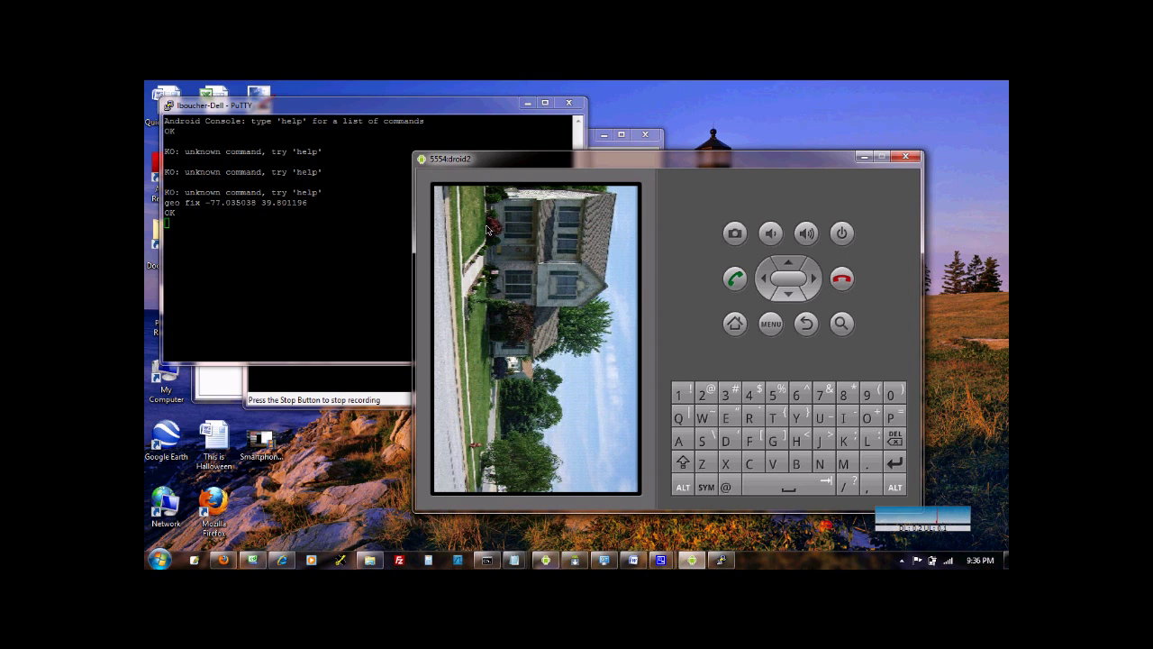
# - Run 'geo fix -77 22' in the console, then search for animated Christmas light shows in the app
pyautogui.click(364, 218)
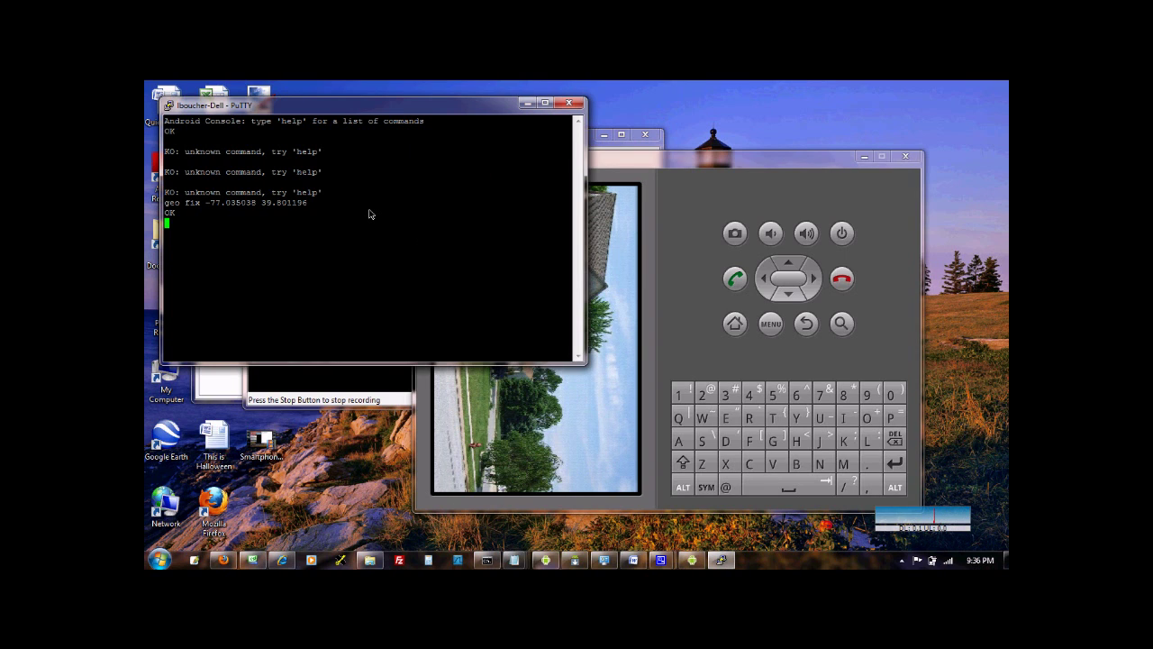
pyautogui.write('geo fix -77 22')
pyautogui.press('Return')
pyautogui.click(658, 173)
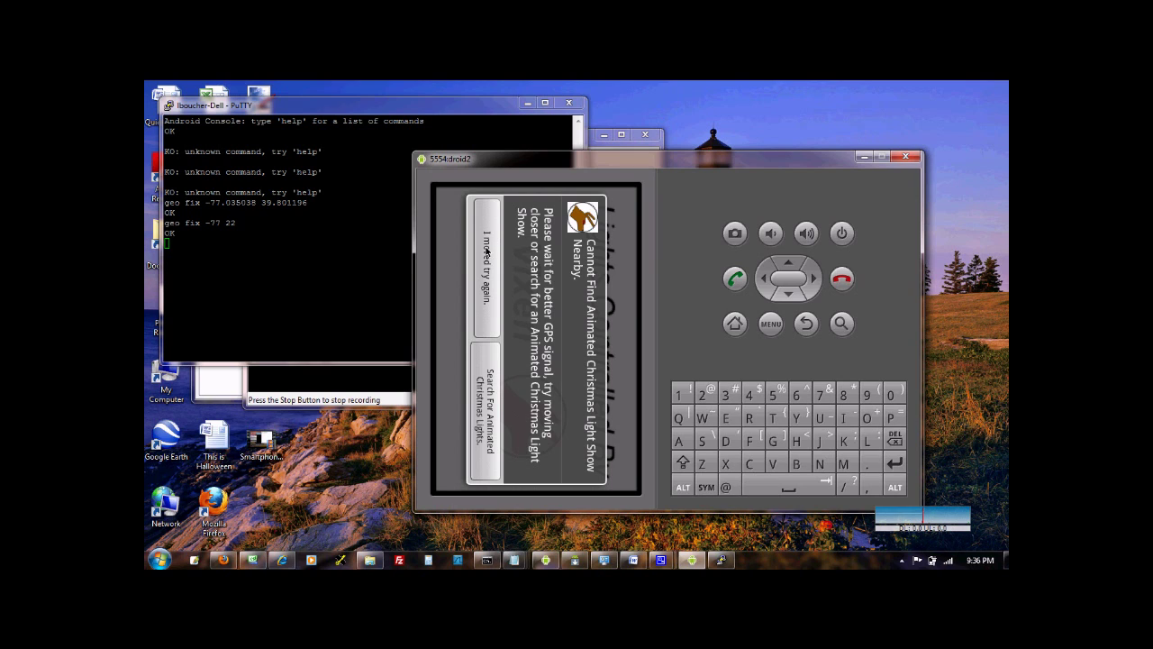
pyautogui.click(491, 430)
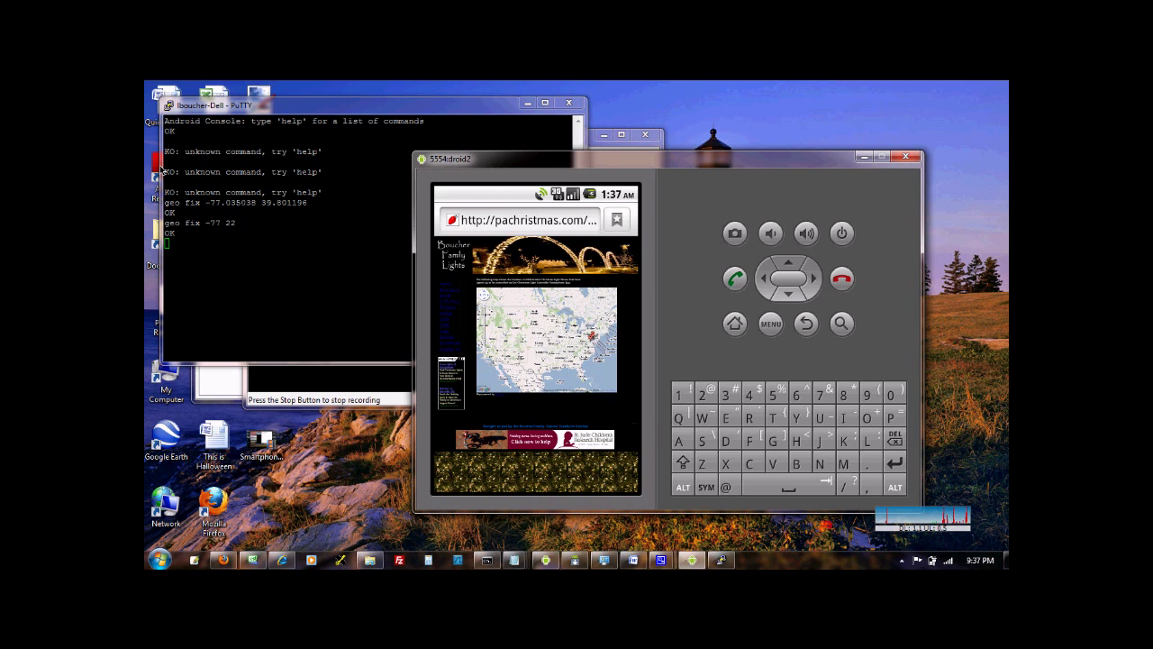
# - Bring the Android SDK and AVD Manager window forward
pyautogui.click(236, 394)
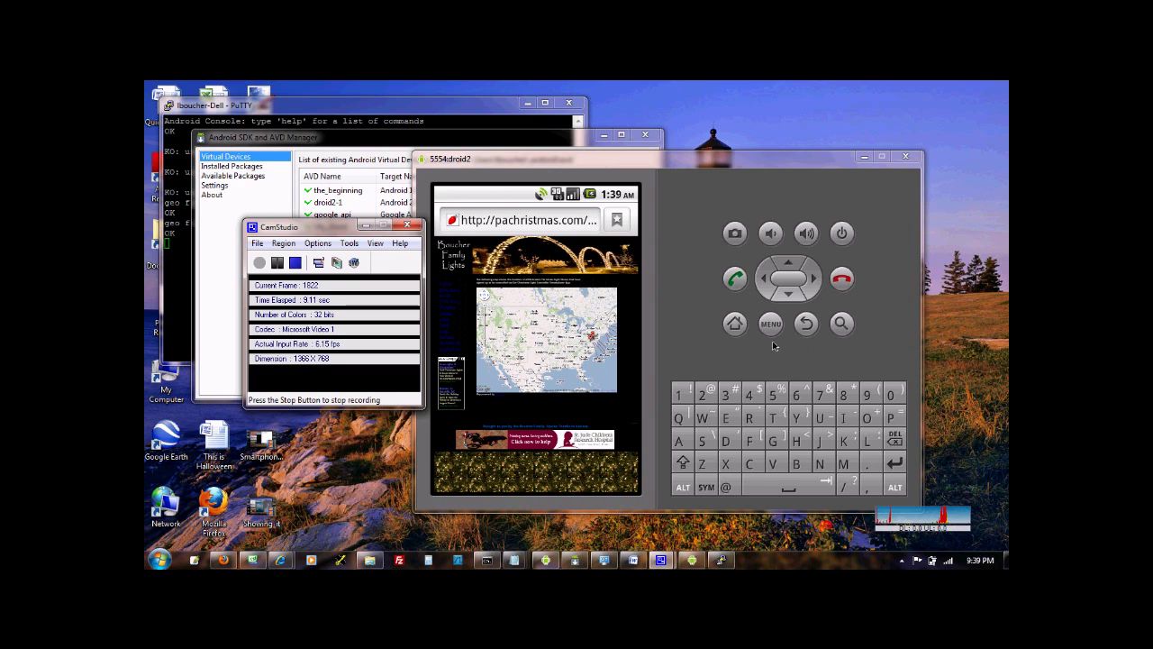
# - Go to the home screen, relaunch Christmas Lights from the app drawer, and press MENU
pyautogui.click(735, 326)
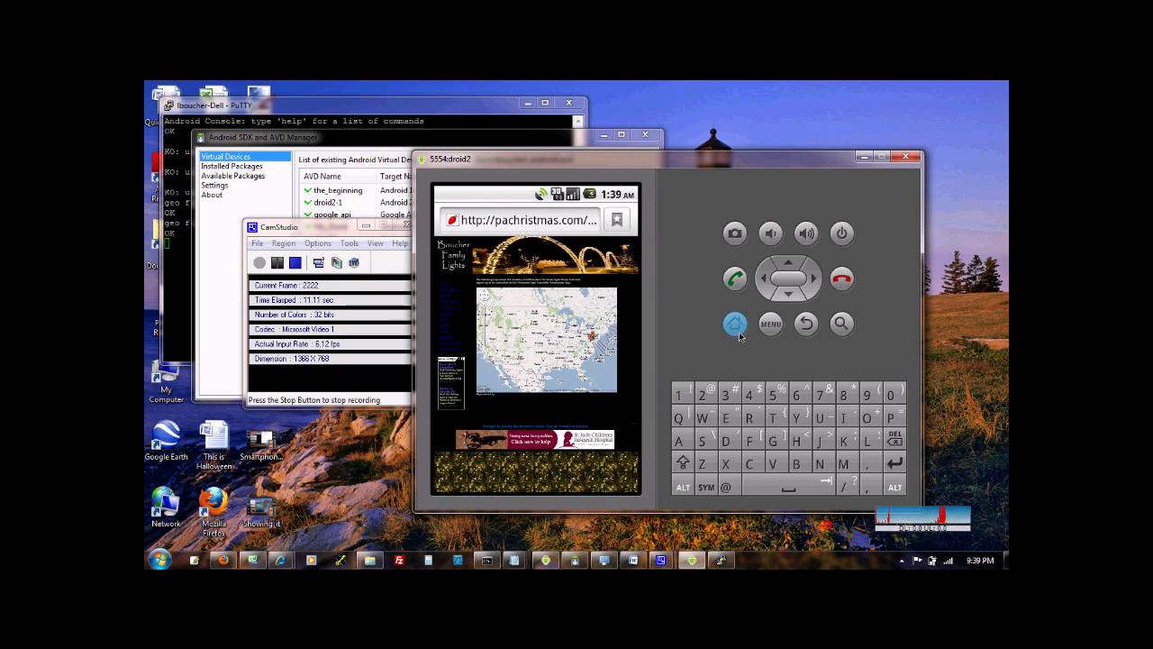
pyautogui.click(735, 325)
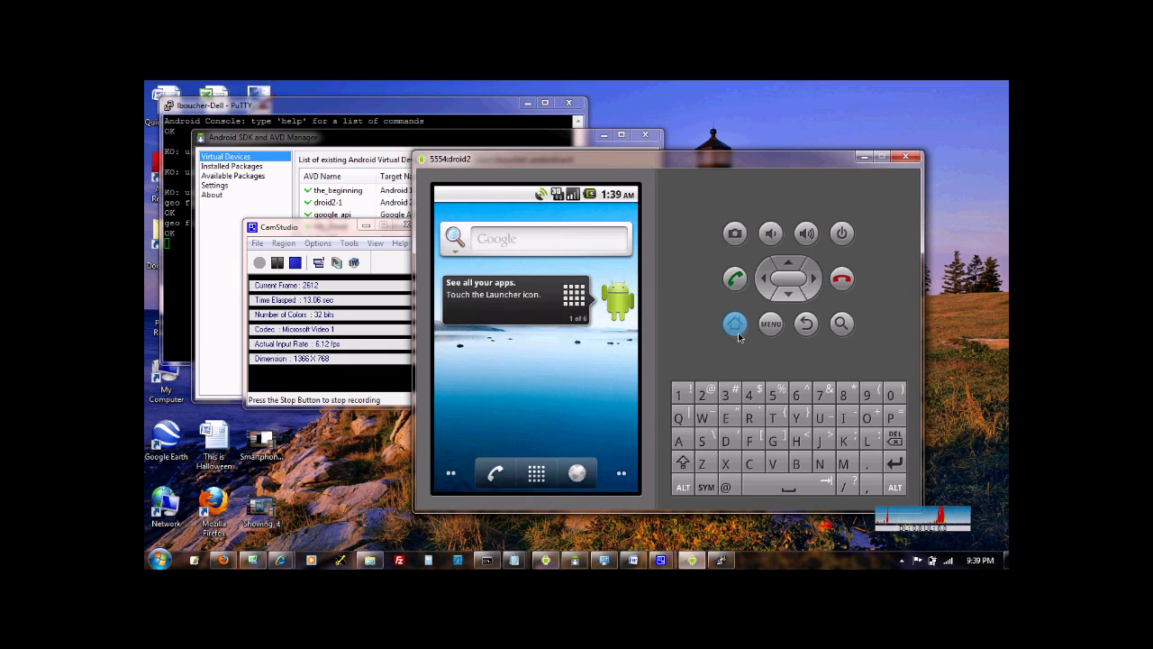
pyautogui.click(537, 474)
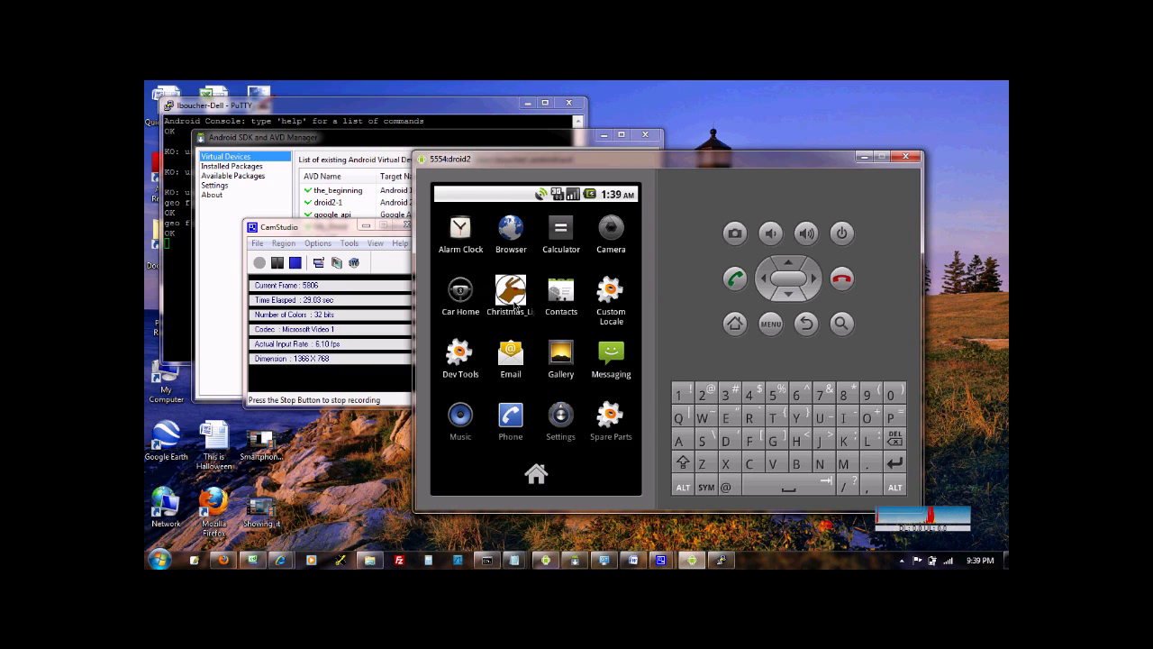
pyautogui.click(513, 305)
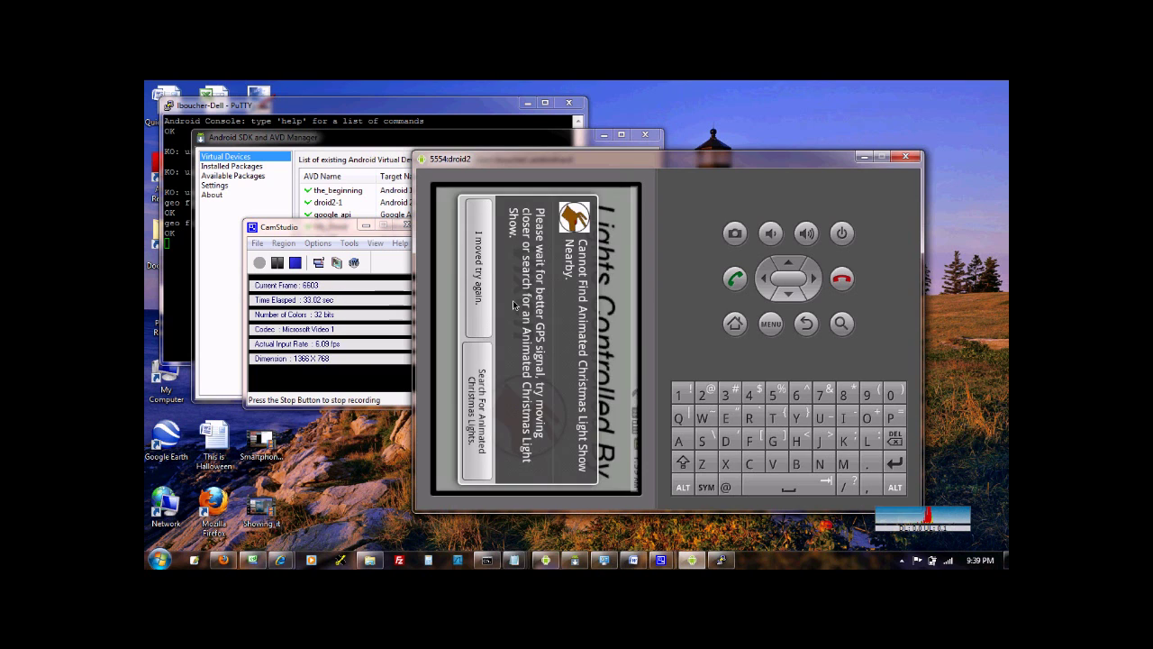
pyautogui.click(770, 323)
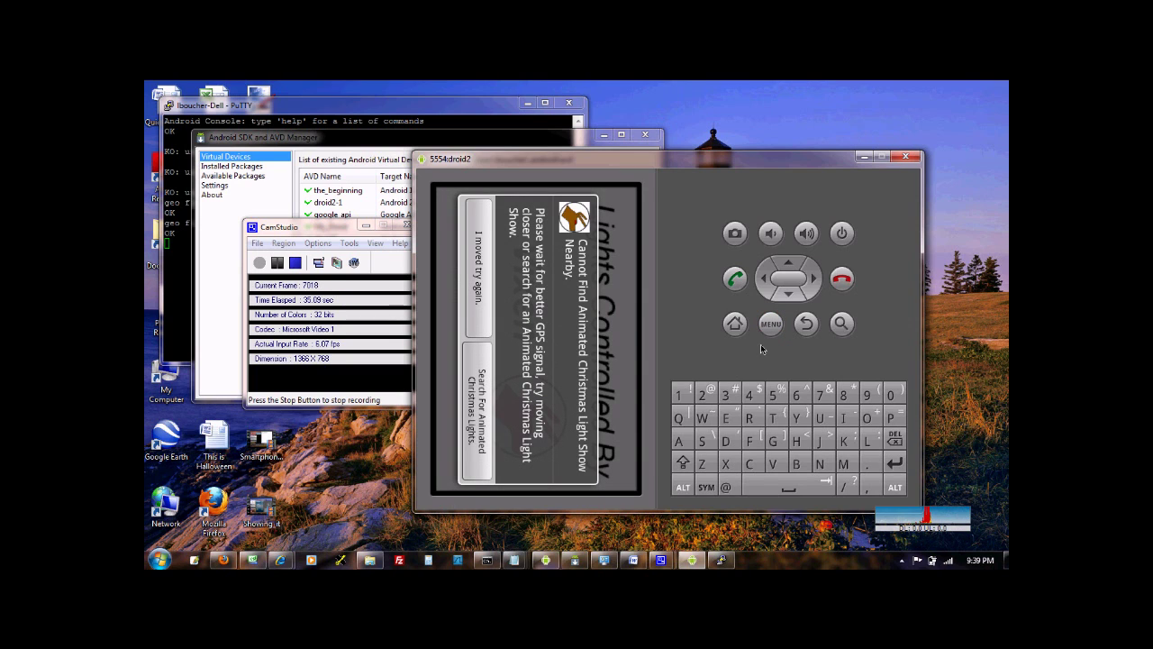